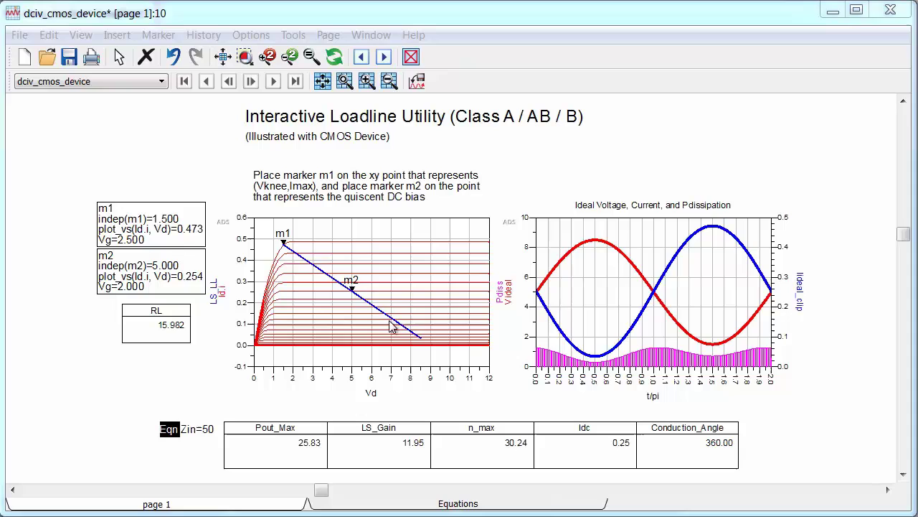
Drag markers m1 and m2 on the CMOS IV plot to get a 216° conduction angle
click(376, 247)
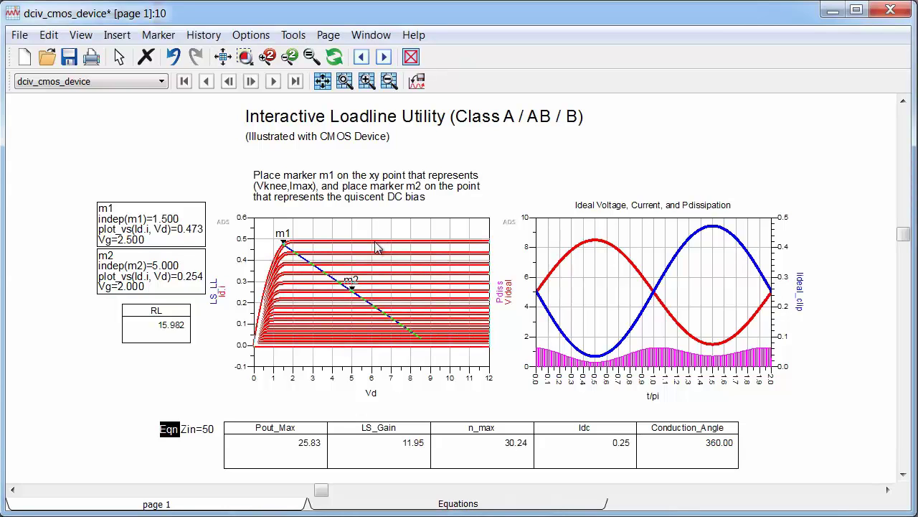
click(233, 195)
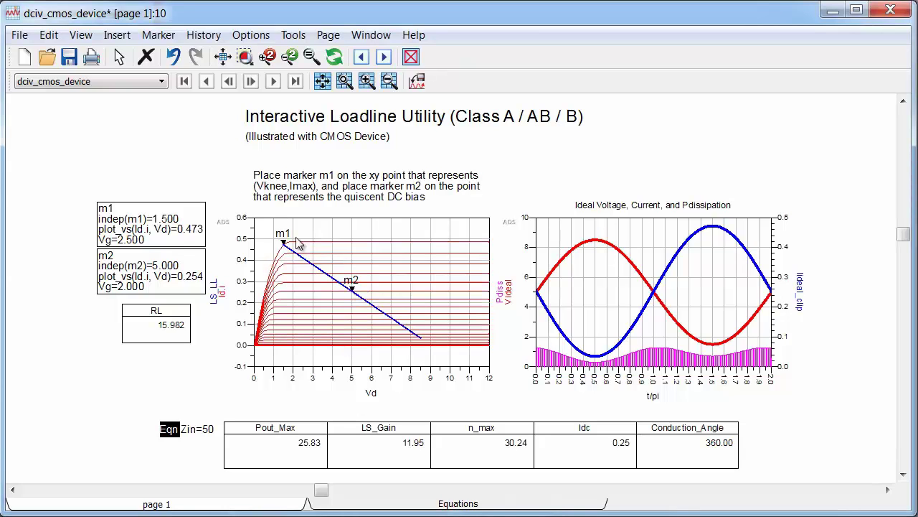
drag(285, 244, 279, 256)
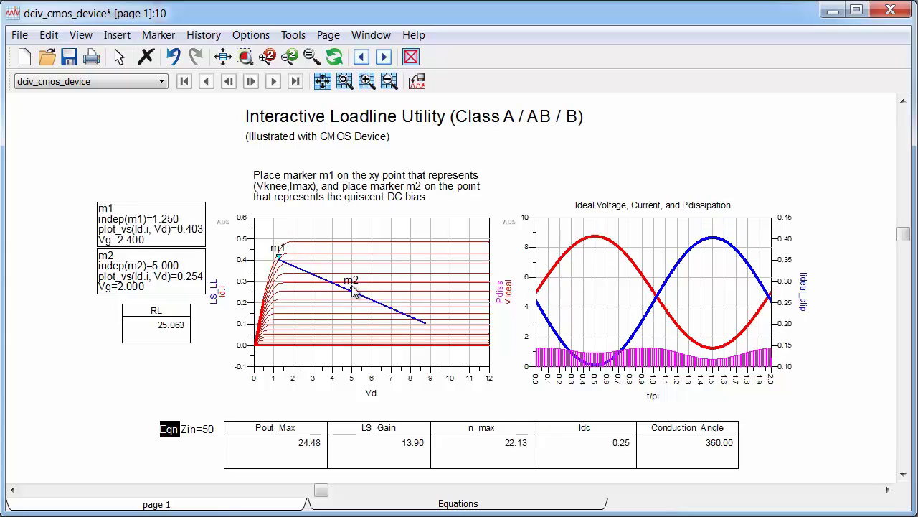
drag(353, 291, 322, 321)
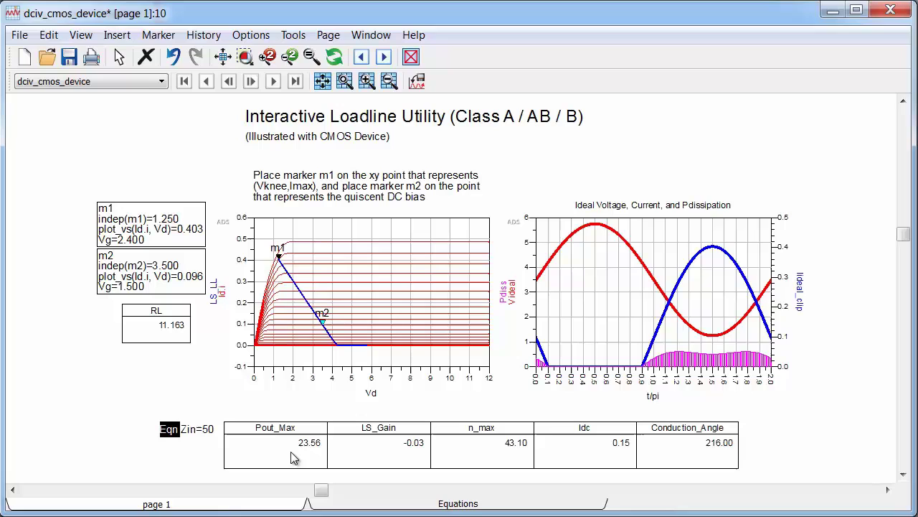
Inspect the clipped current trace, then minimize the dciv_cmos_device window to show the Class J page
click(641, 257)
click(694, 270)
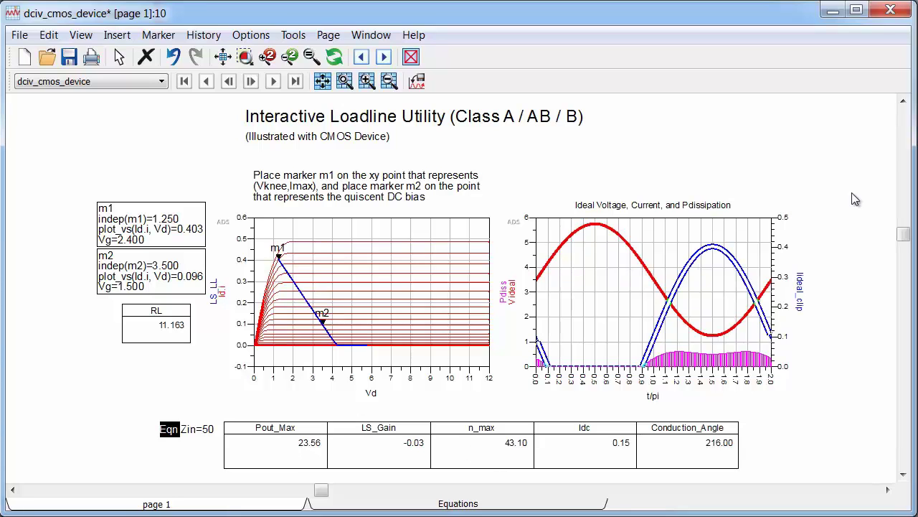
click(832, 12)
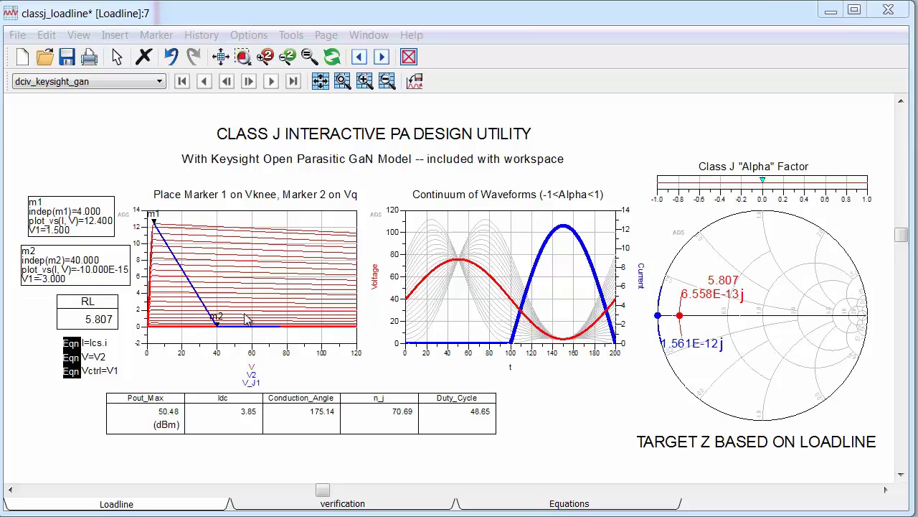
Move marker m2 along the Class J loadline down to the pinch-off bias
click(219, 327)
drag(218, 327, 219, 298)
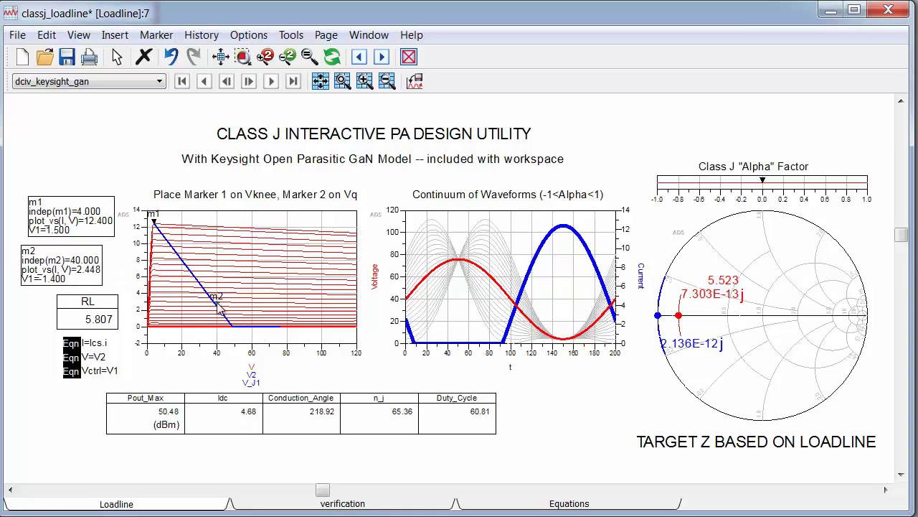
drag(219, 299, 213, 285)
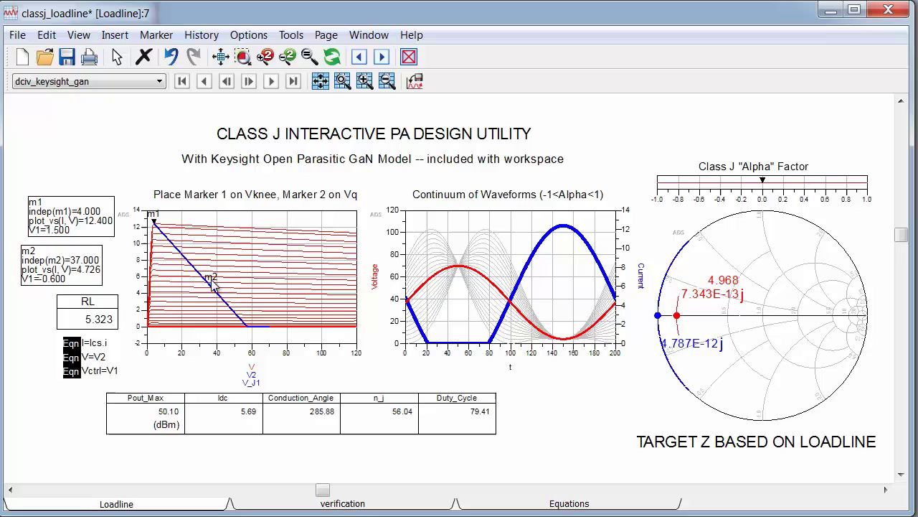
mouse_move(213, 285)
mouse_down()
mouse_move(220, 339)
mouse_move(200, 342)
mouse_up()
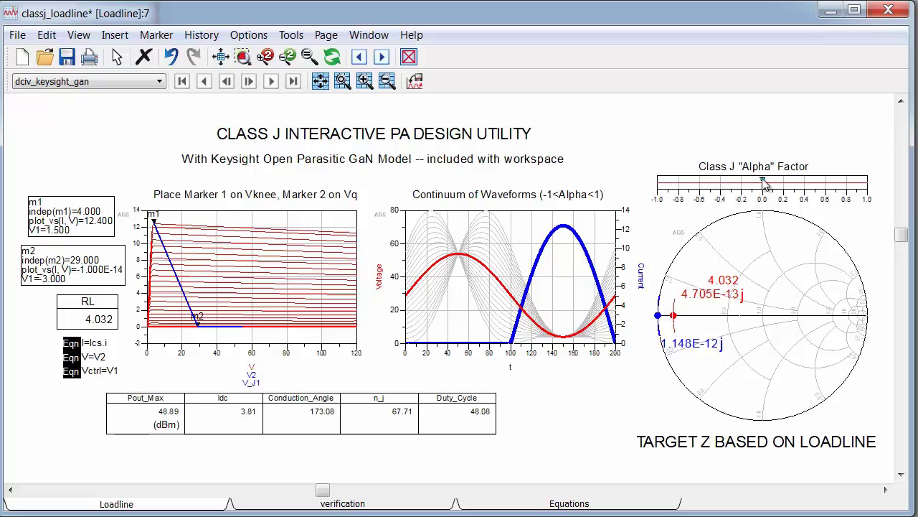
Set the Class J Alpha slider to 1 for RL 4.032, then reveal the PA schematic
drag(765, 183, 873, 185)
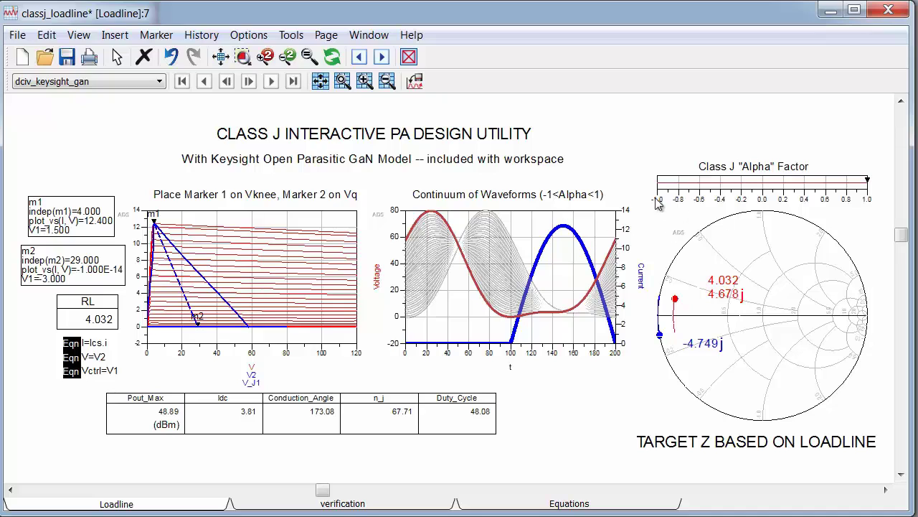
click(235, 316)
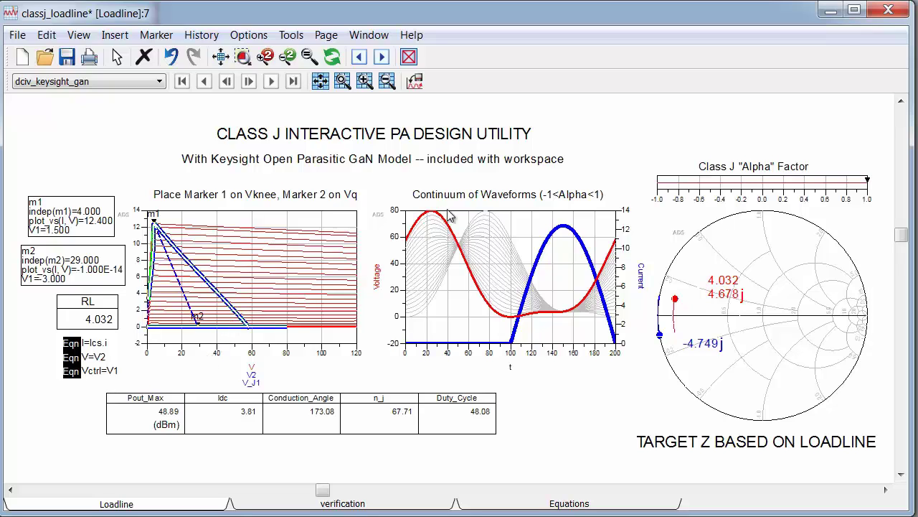
click(827, 19)
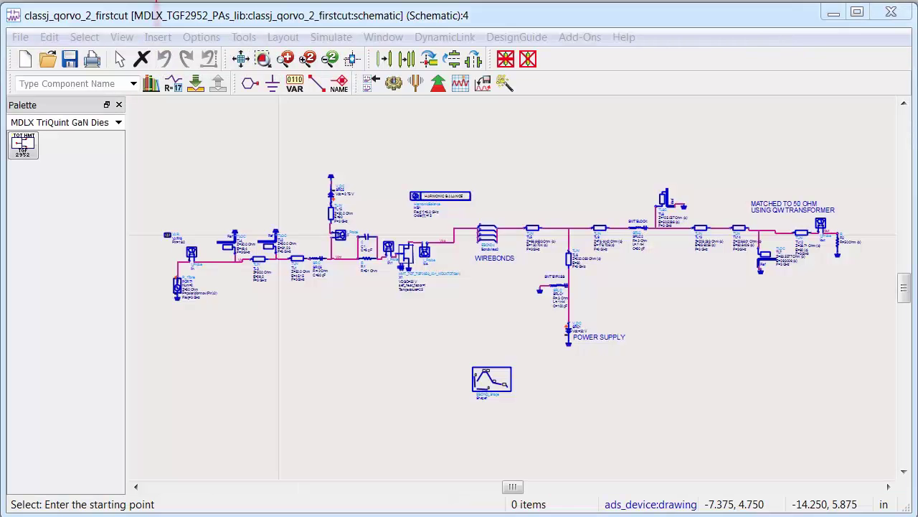
Zoom in on transistor X1 and open its TGF2952 model documentation from Edit Instance Parameters
click(264, 59)
click(376, 231)
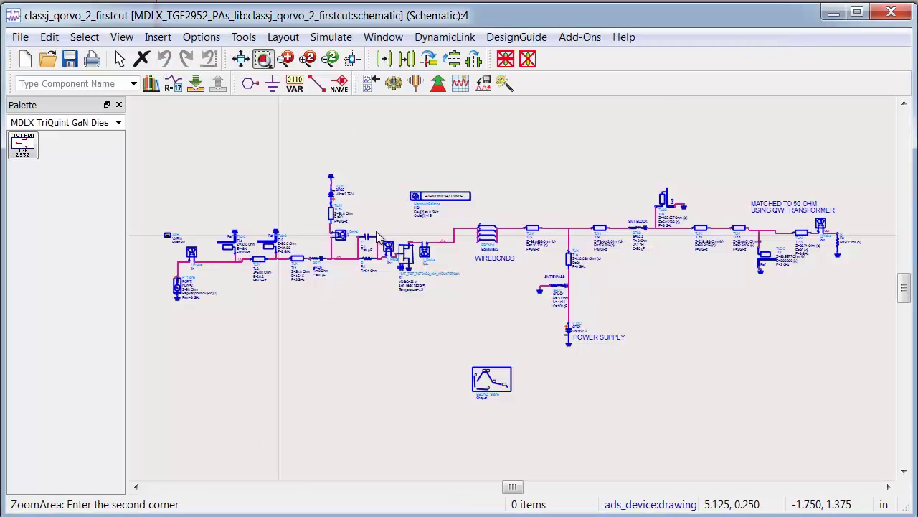
click(483, 306)
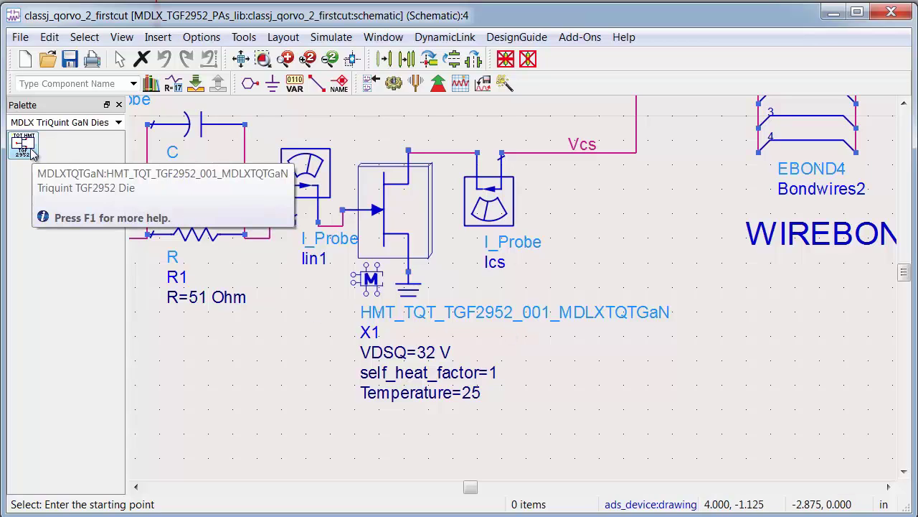
double_click(404, 221)
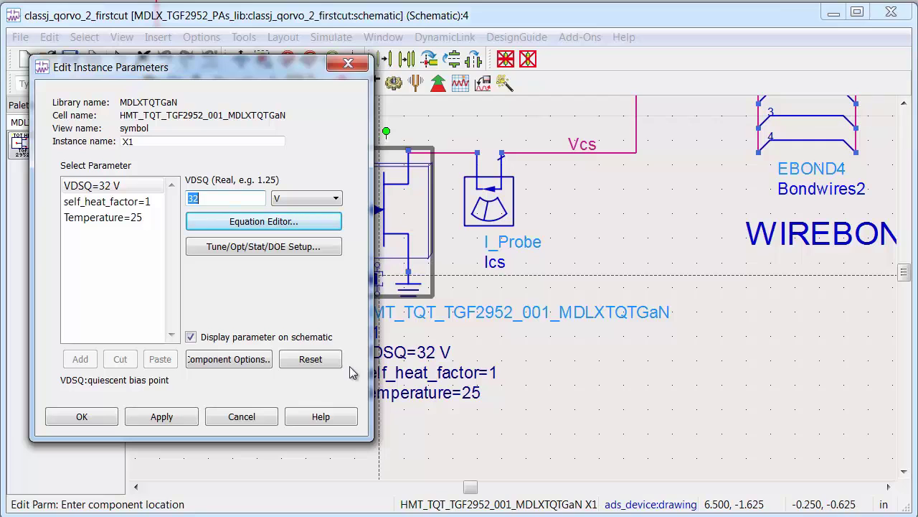
click(316, 418)
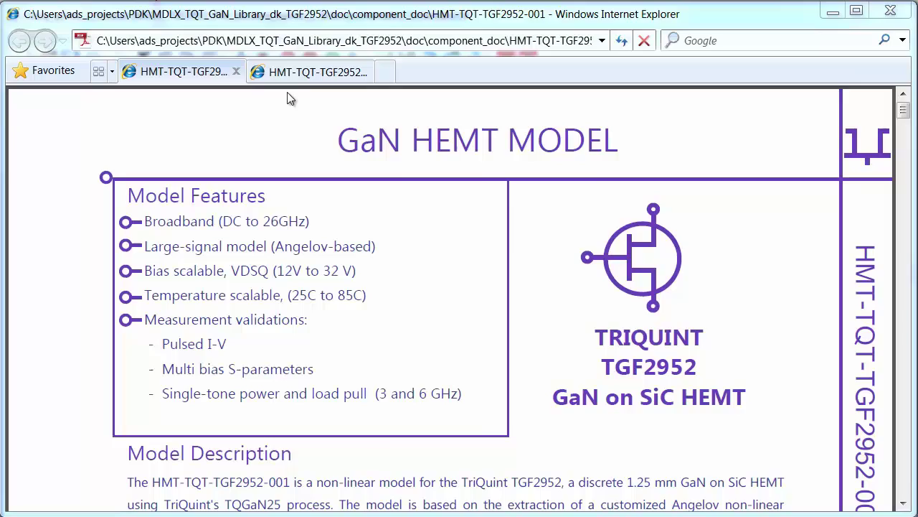
View the TGF2952 load-pull validation PDF page, then minimize Internet Explorer
click(296, 72)
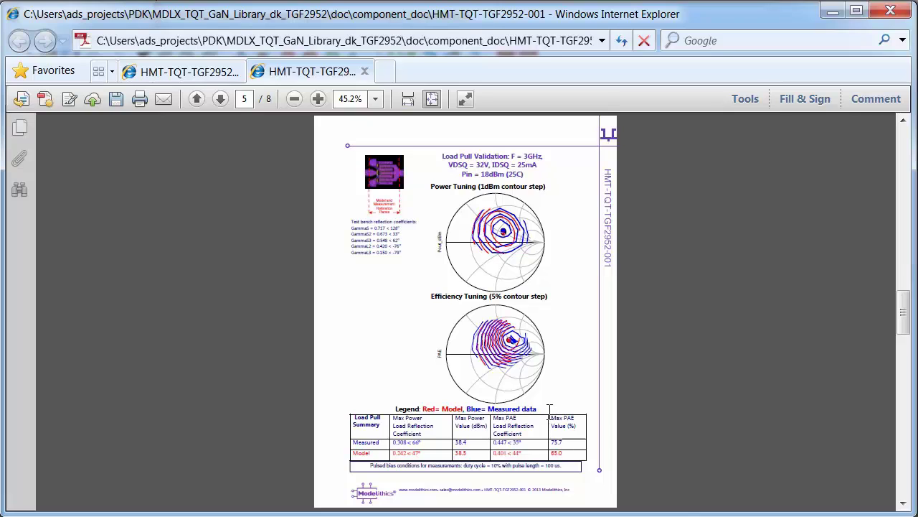
click(827, 14)
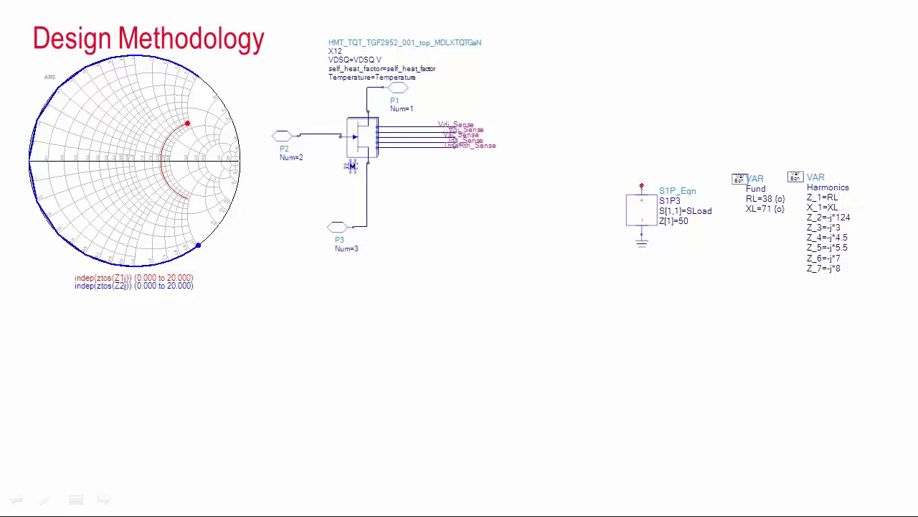
Advance the Design Methodology slide animation to reveal the load schematic
key(Right)
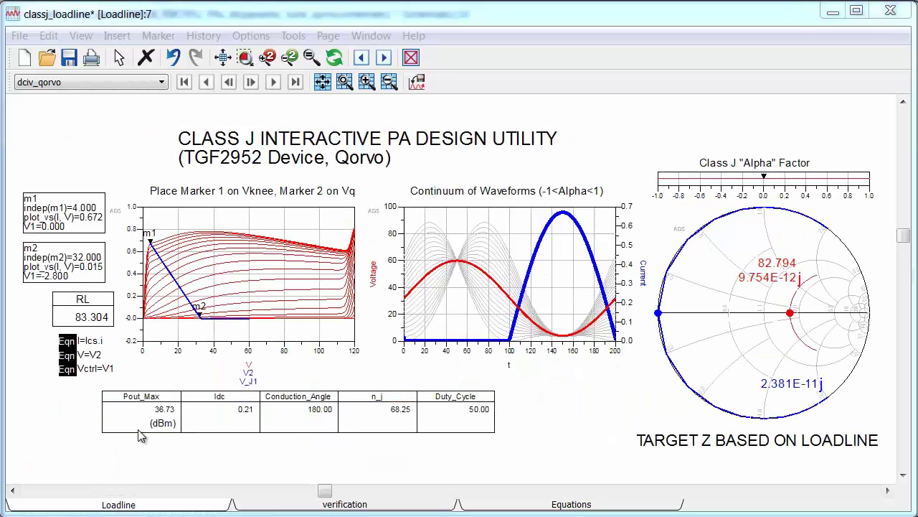
Slide the Class J alpha factor from 0 to 1 for 82.794+j94.622, then show parasitic_tune_qorvo
click(182, 294)
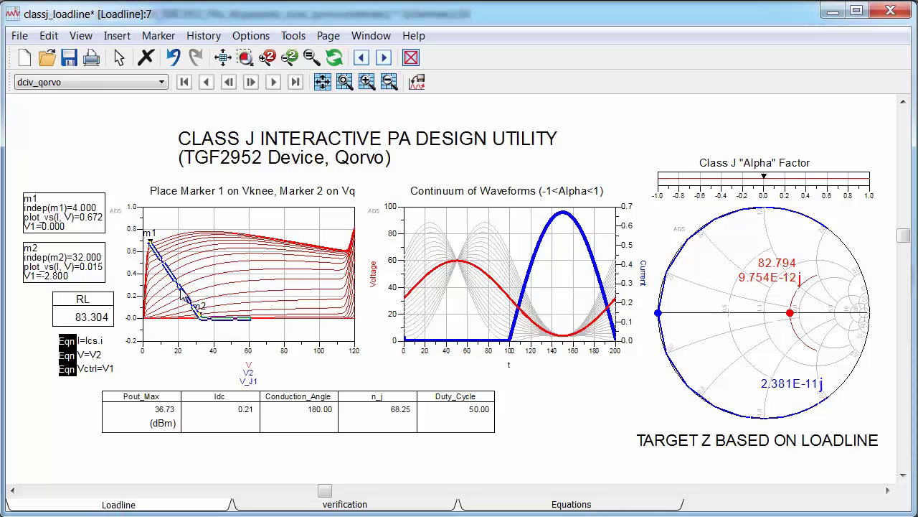
click(534, 395)
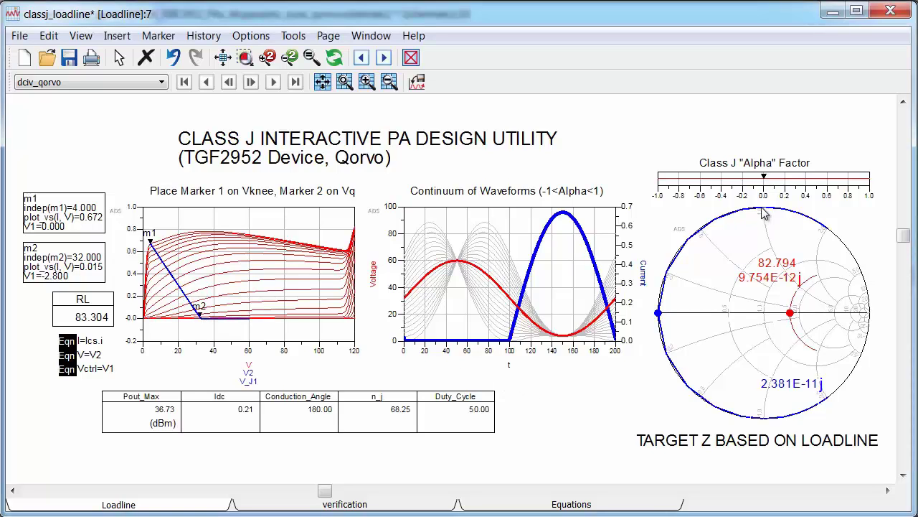
drag(763, 176, 879, 177)
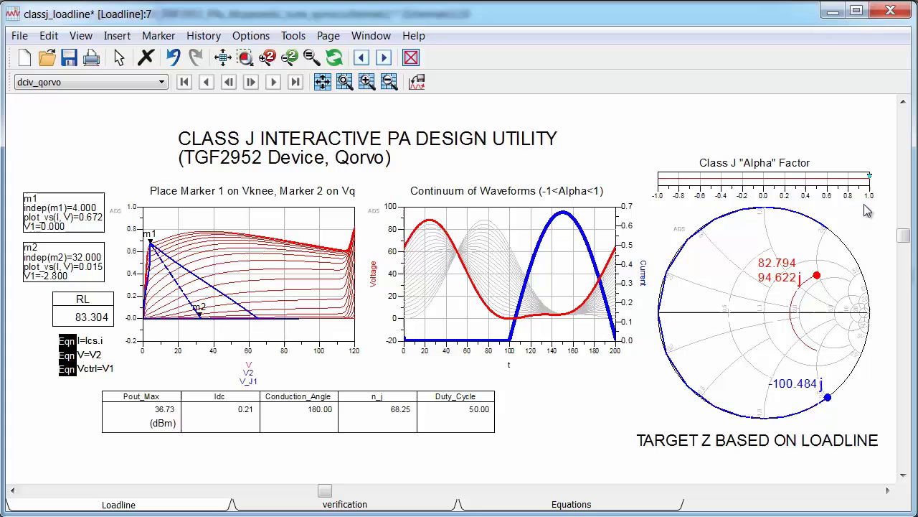
click(833, 11)
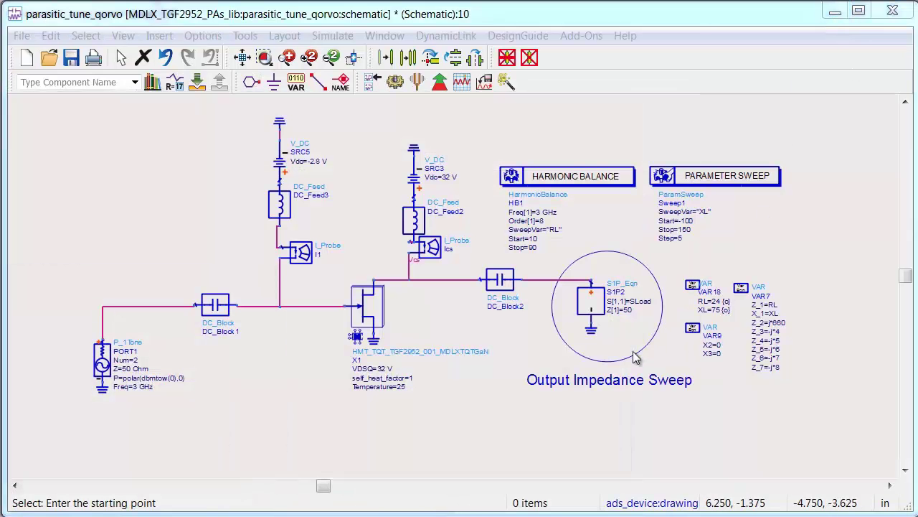
Place marker m1 on target_z1 to read RL 25 and XL 70, then switch to classj_qorvo_ideal
click(834, 13)
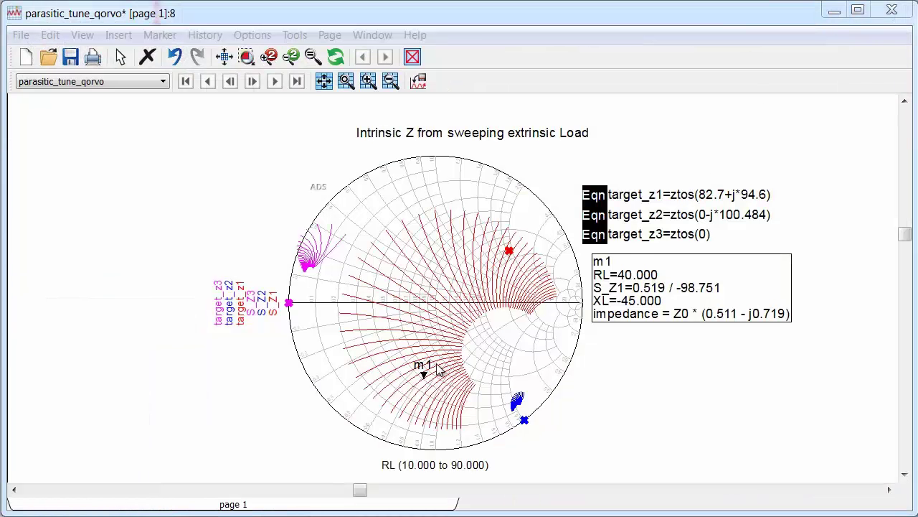
drag(425, 373, 508, 252)
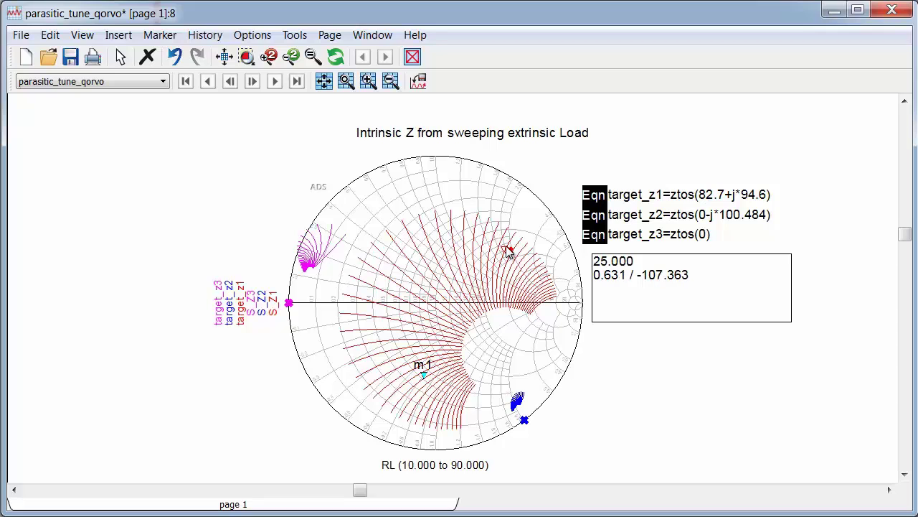
drag(507, 251, 508, 250)
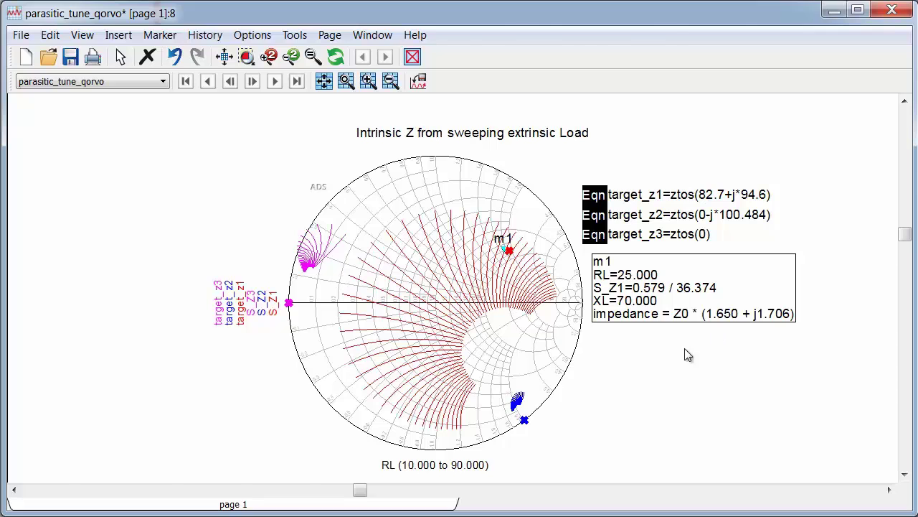
key(alt+Tab)
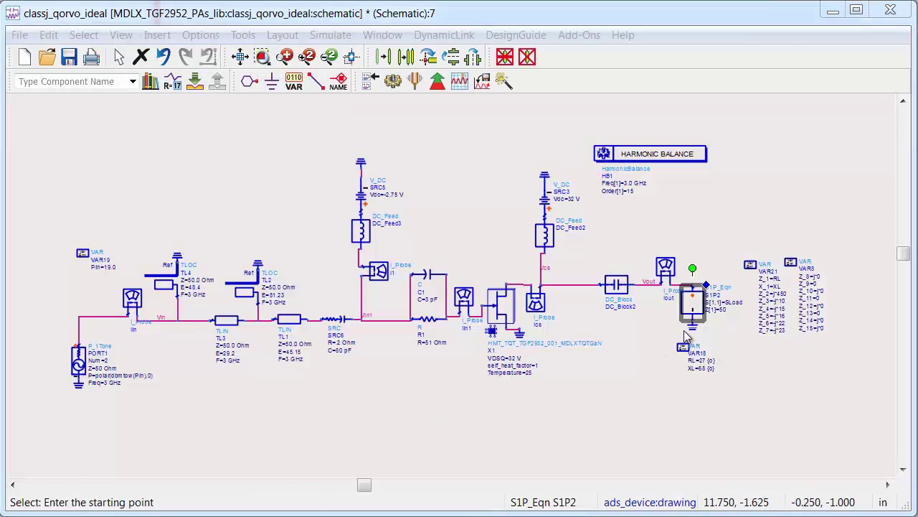
Select TL1, R1 and C1, then launch optimization of the output matching network
click(244, 379)
drag(123, 141, 455, 428)
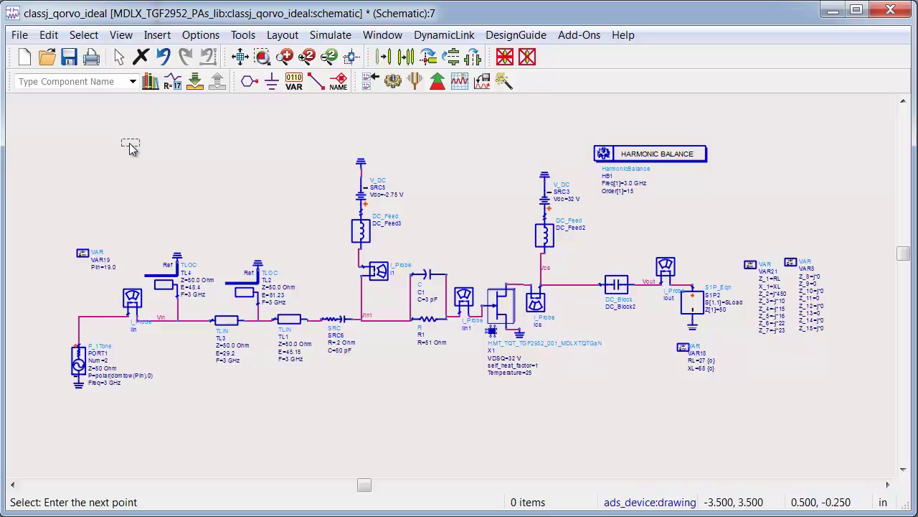
click(449, 434)
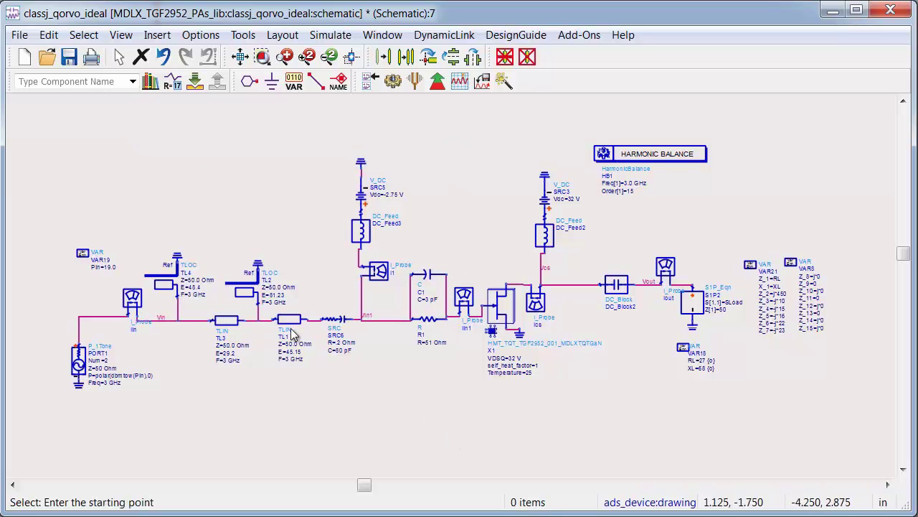
click(280, 320)
click(443, 361)
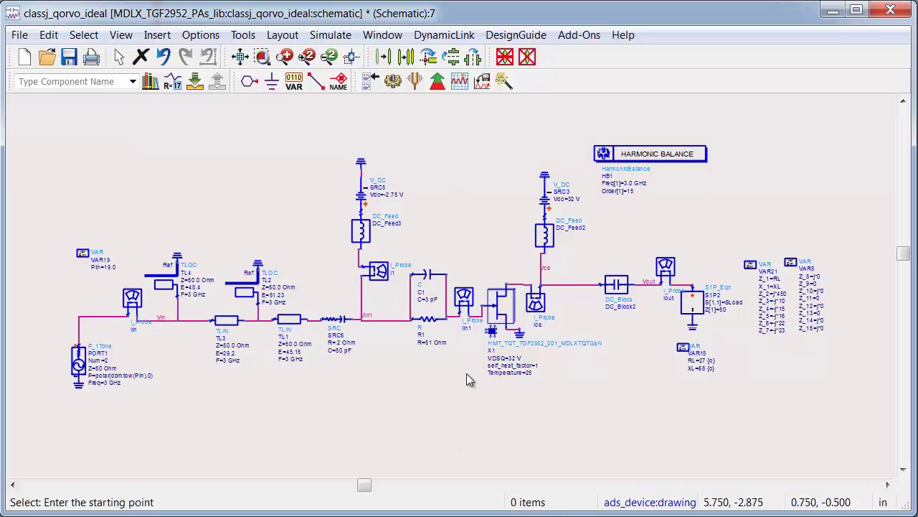
click(429, 319)
drag(433, 271, 443, 373)
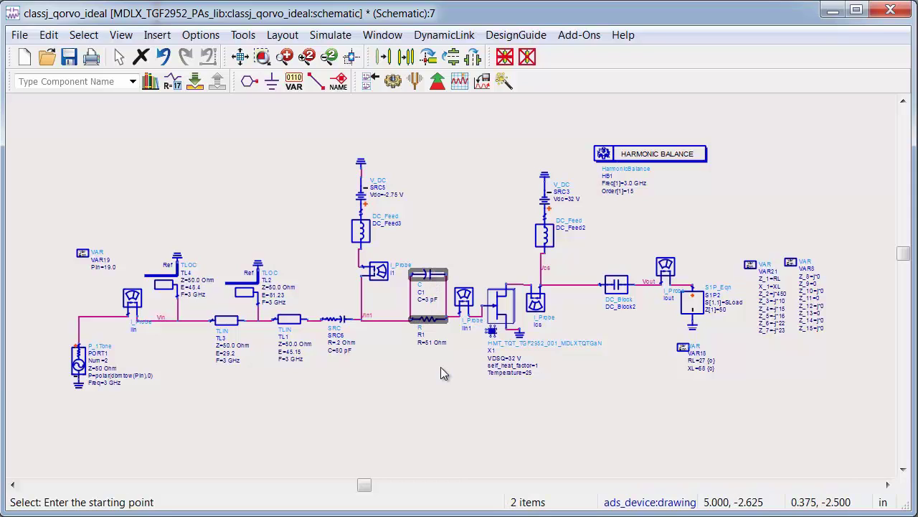
click(833, 10)
click(768, 81)
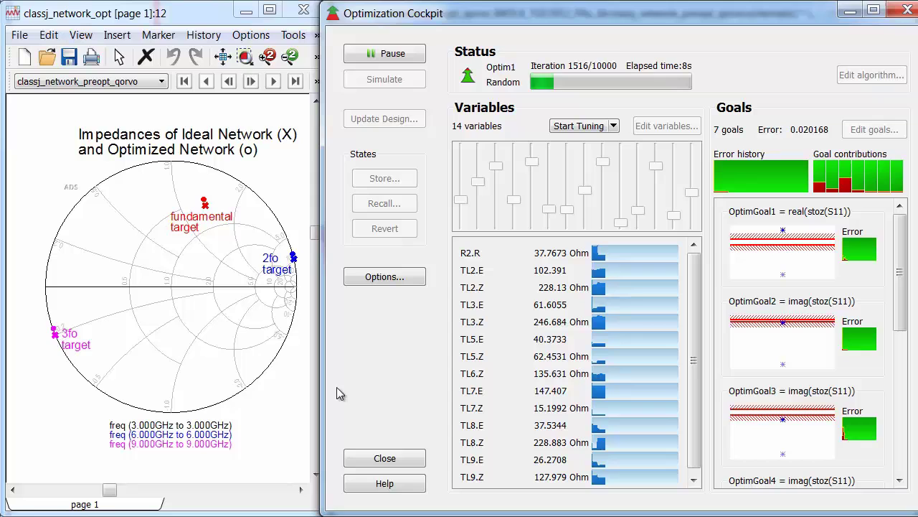
Close the Optimization Cockpit, review the optimized network, then show the verification page (Pout 37.002 dBm, 69.326%)
click(378, 460)
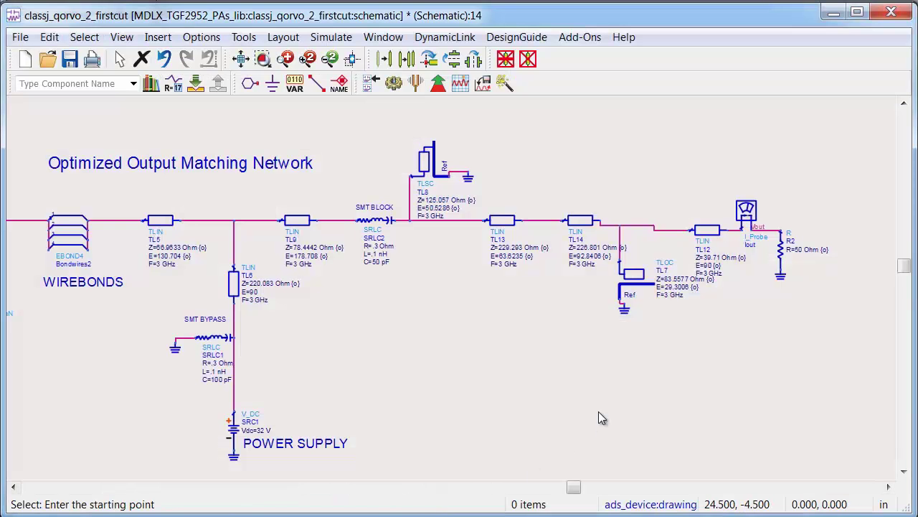
scroll(599, 411, left, 3)
scroll(598, 411, left, 1)
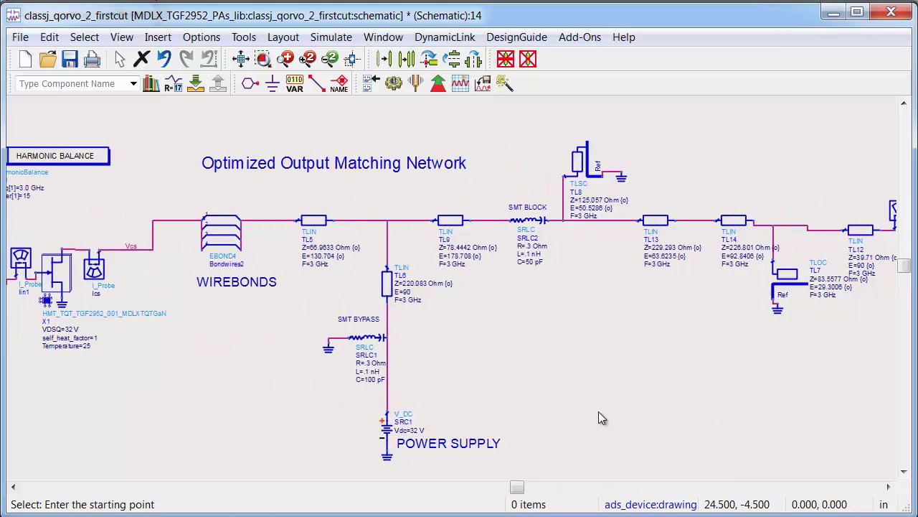
scroll(598, 411, left, 2)
scroll(596, 413, left, 2)
scroll(595, 413, left, 3)
scroll(595, 412, left, 3)
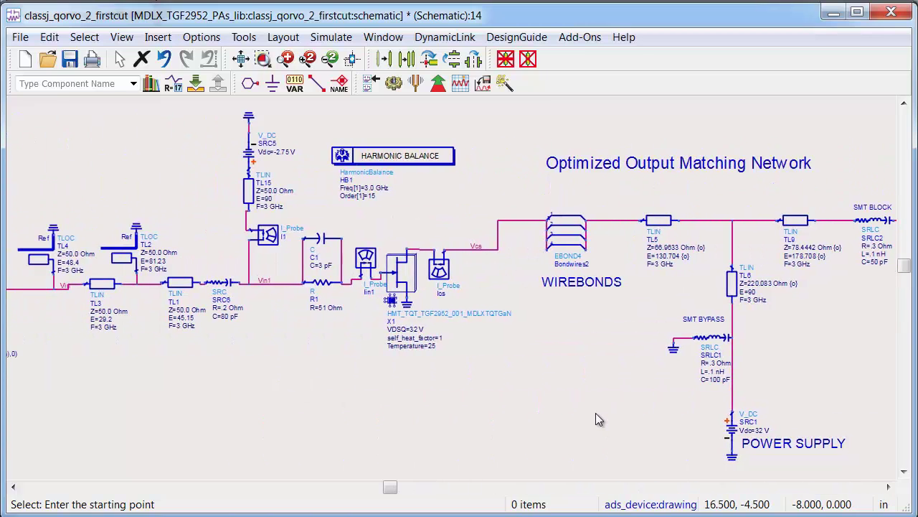
scroll(595, 413, left, 2)
scroll(843, 150, left, 1)
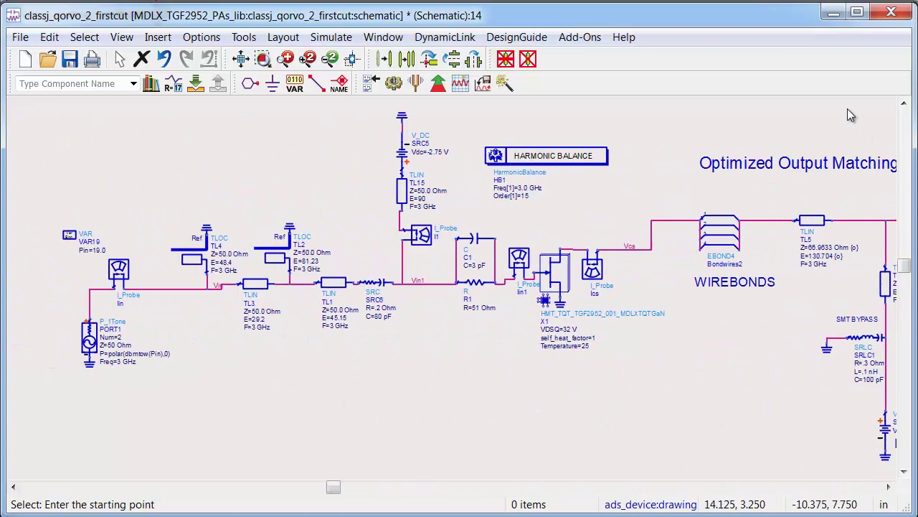
click(832, 15)
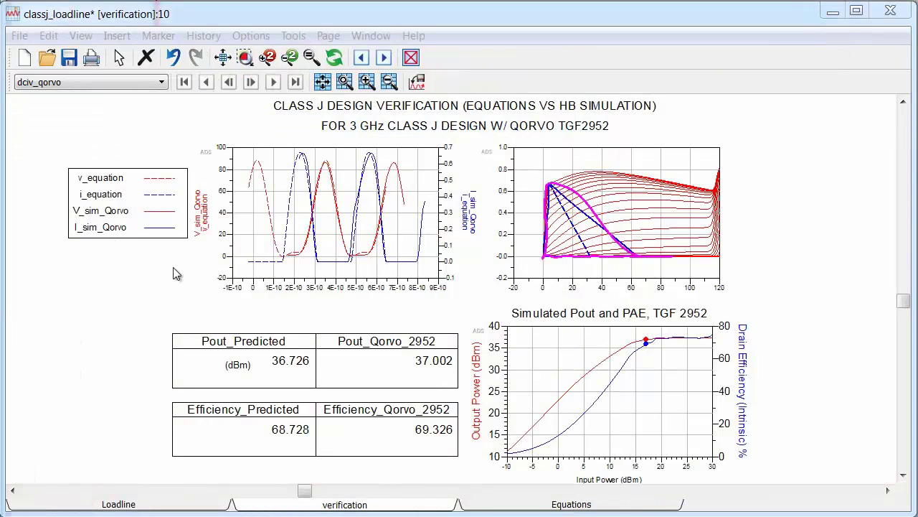